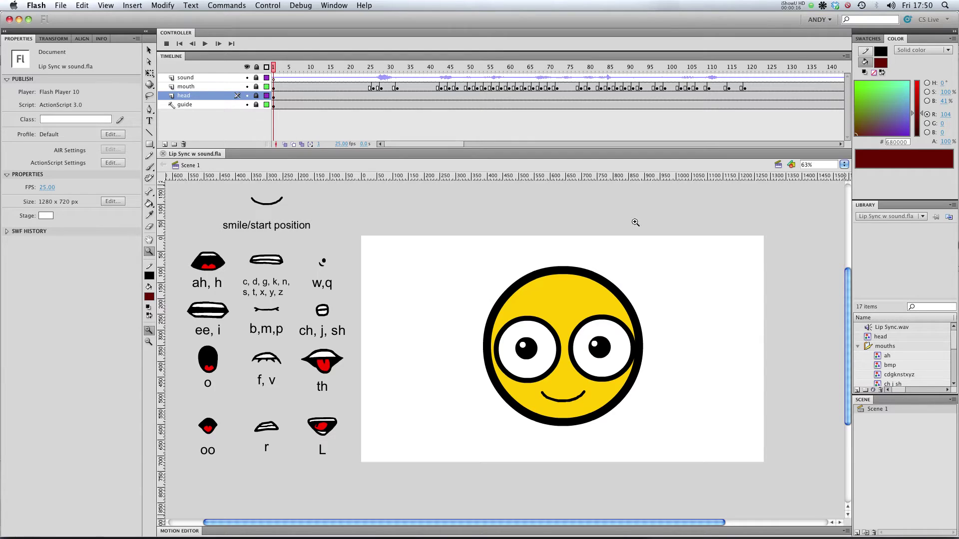
# - Preview the animation, then unlock the head layer and enter the head symbol for editing
pyautogui.click(207, 45)
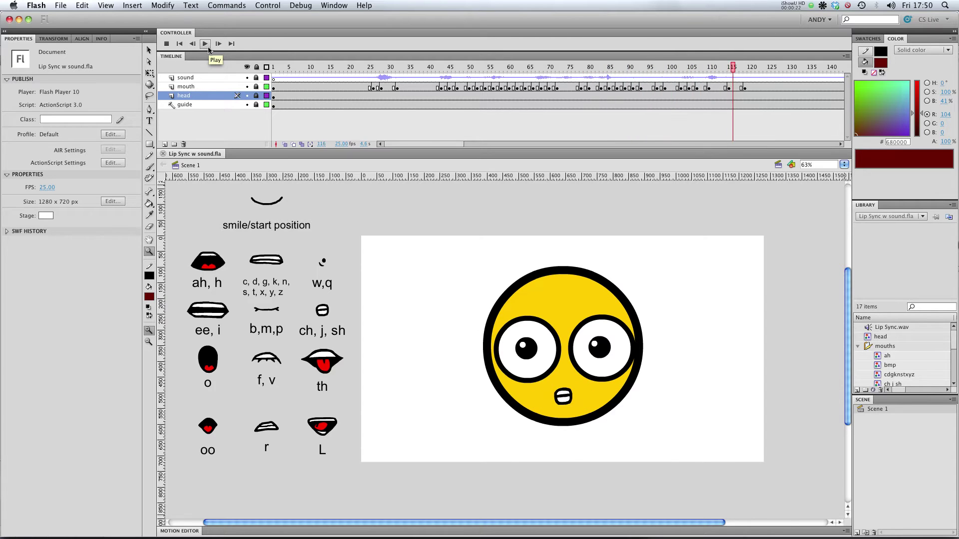
pyautogui.click(179, 43)
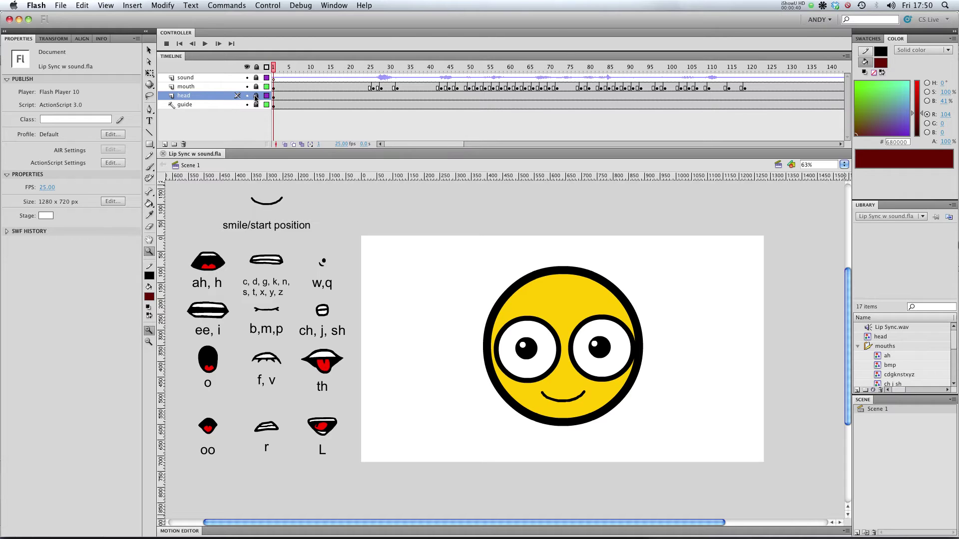
pyautogui.click(257, 95)
pyautogui.press('v')
pyautogui.doubleClick(557, 313)
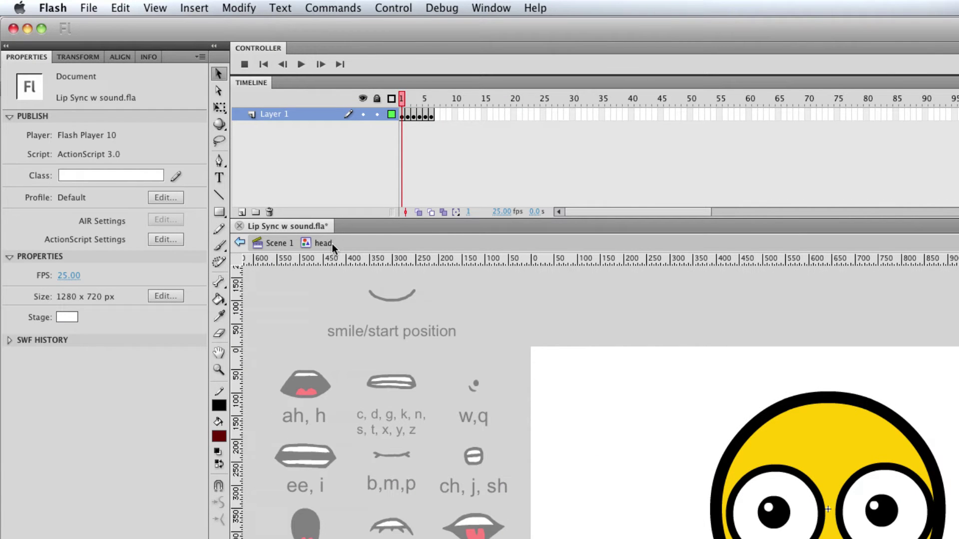
# - Review the head symbol's eye poses across frames 1-6 (open, up-left, right, down-right, closed) and return to frame 1
pyautogui.click(432, 115)
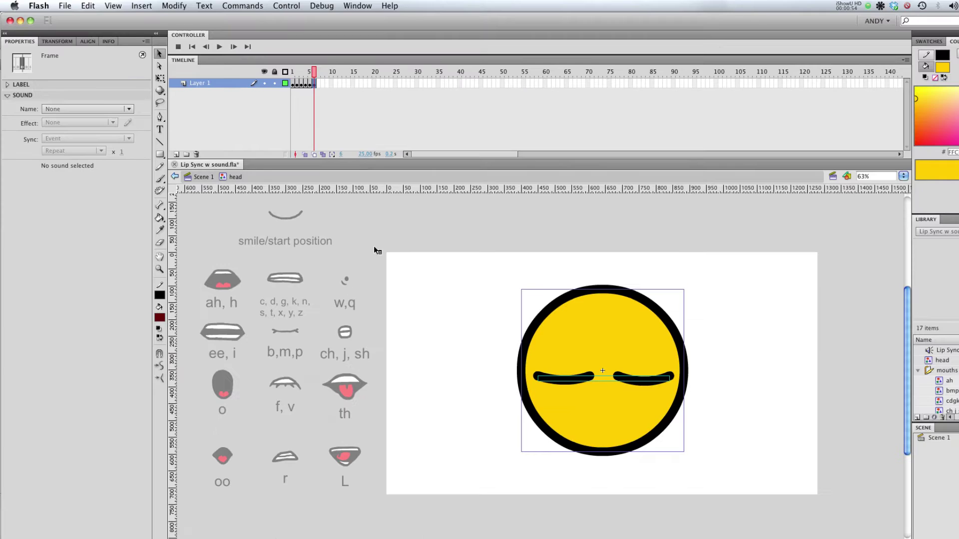
pyautogui.click(277, 77)
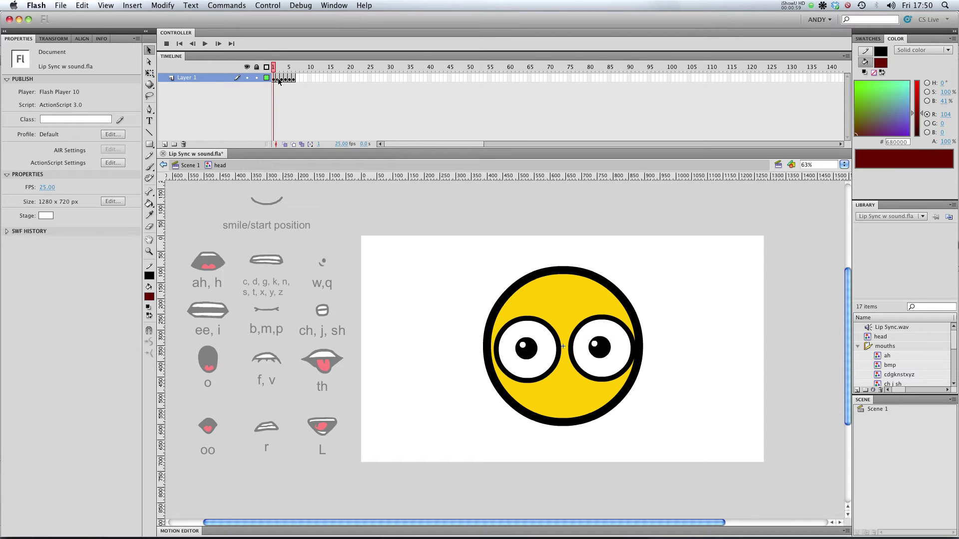
pyautogui.click(279, 78)
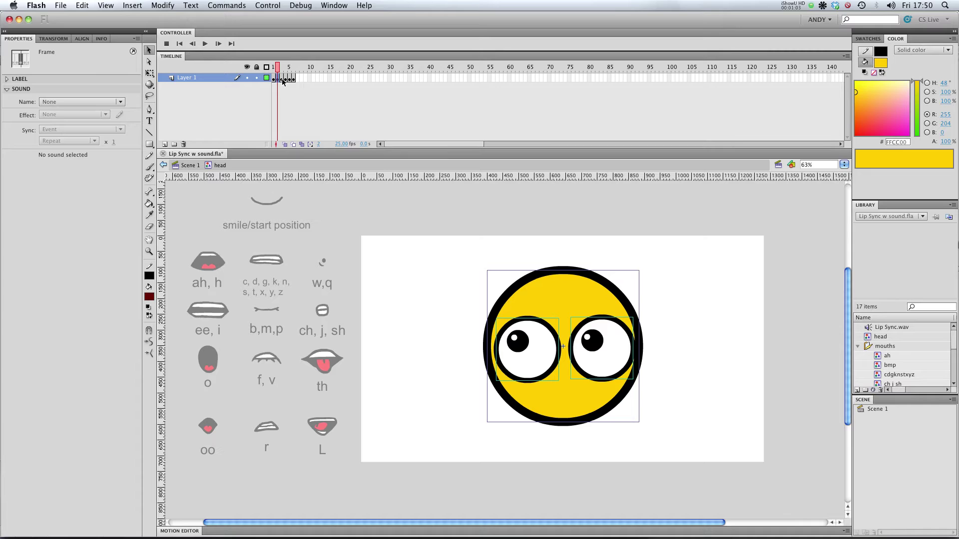
pyautogui.click(282, 78)
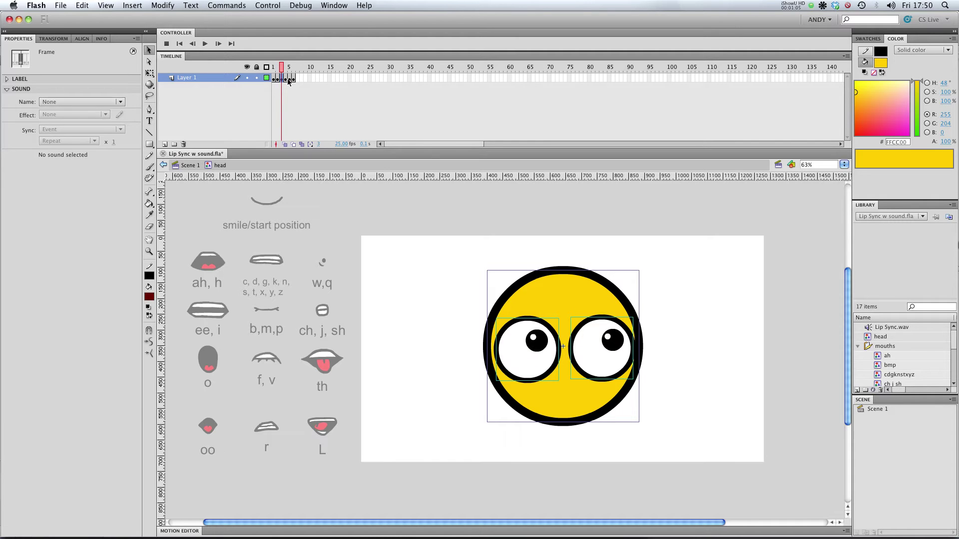
pyautogui.click(286, 78)
pyautogui.click(289, 78)
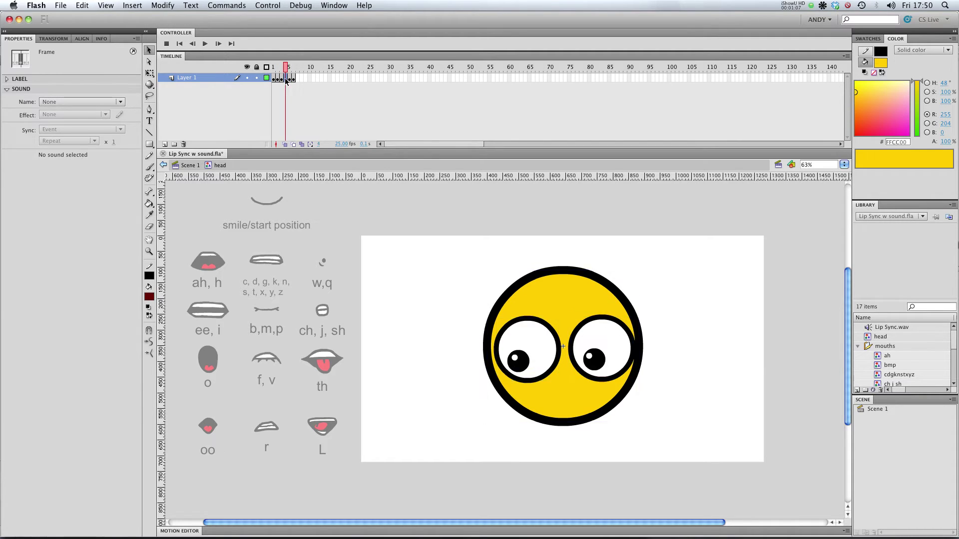
pyautogui.click(293, 78)
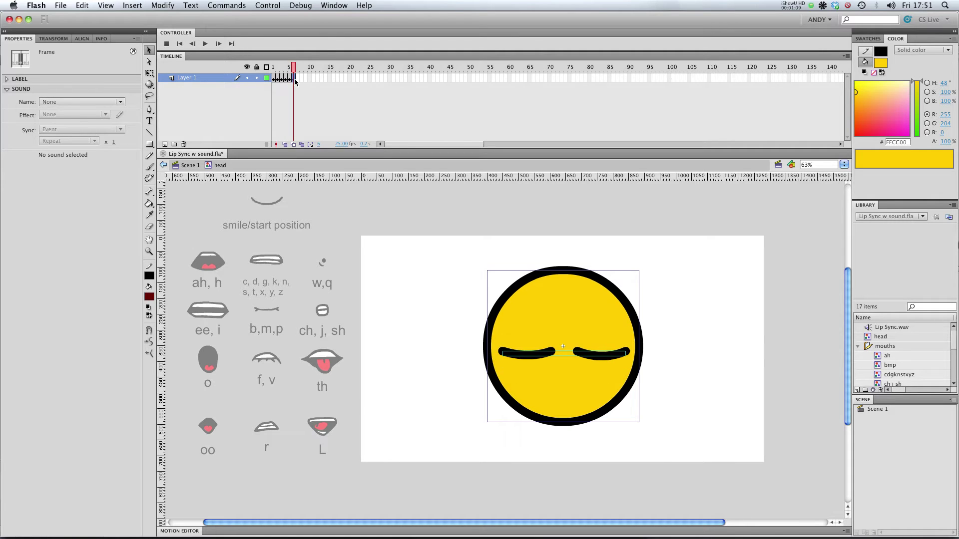
pyautogui.moveTo(294, 69); pyautogui.dragTo(274, 72)
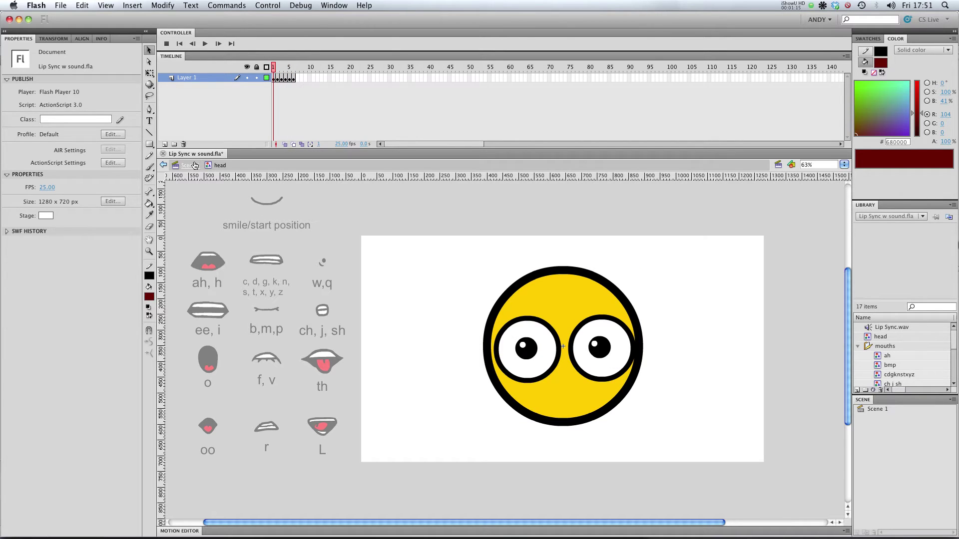
# - Back in Scene 1, add a keyframe at frame 26 on the head layer
pyautogui.click(189, 165)
pyautogui.click(611, 329)
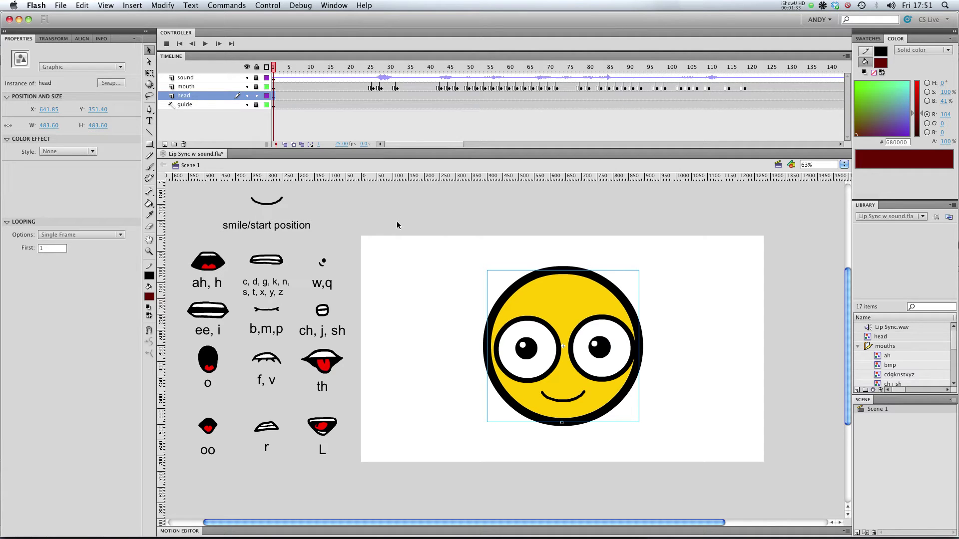
pyautogui.click(374, 97)
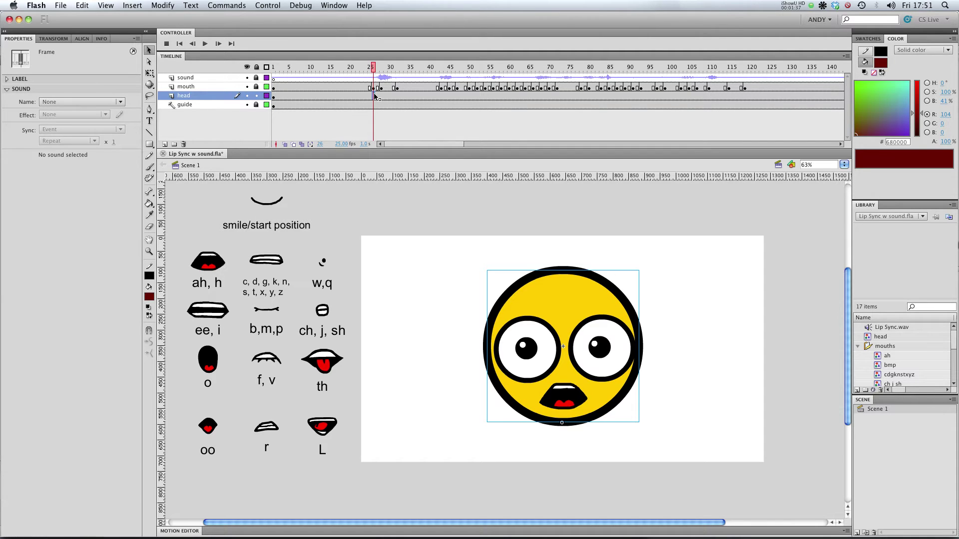
pyautogui.rightClick(374, 96)
pyautogui.click(404, 161)
# - Set the head at frame 26 to show its frame 2 (eyes glancing up-left) and play back to check
pyautogui.click(598, 416)
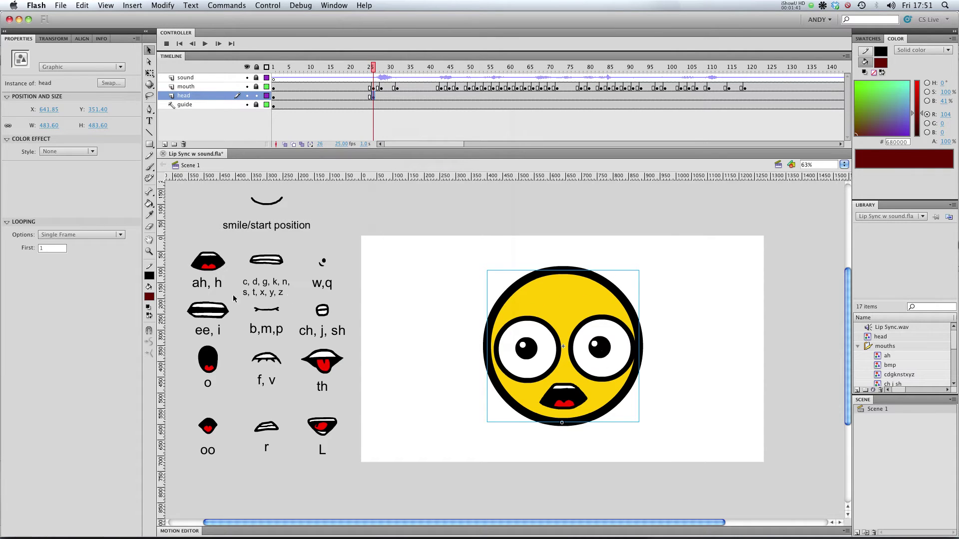
pyautogui.doubleClick(52, 248)
pyautogui.write('2')
pyautogui.press('Return')
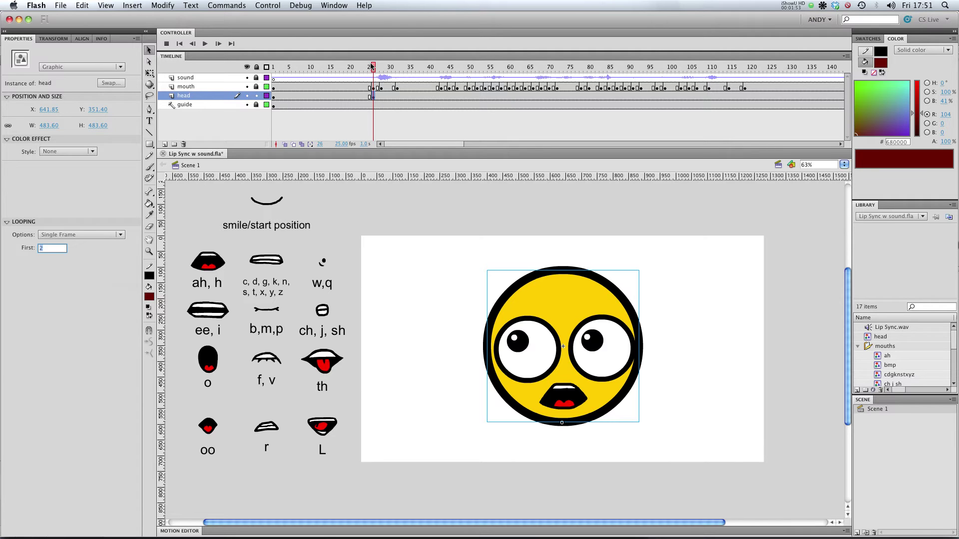
pyautogui.moveTo(372, 66); pyautogui.dragTo(184, 56)
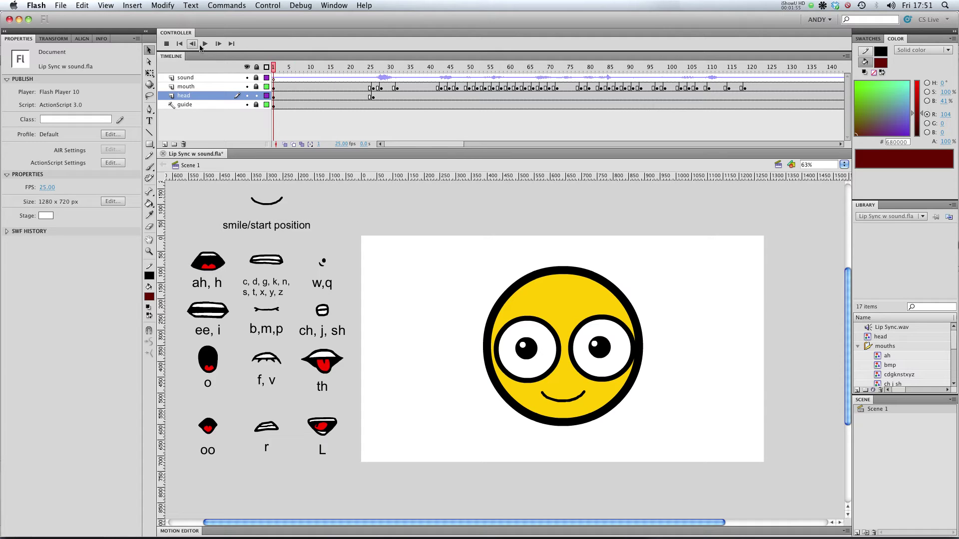
pyautogui.click(200, 46)
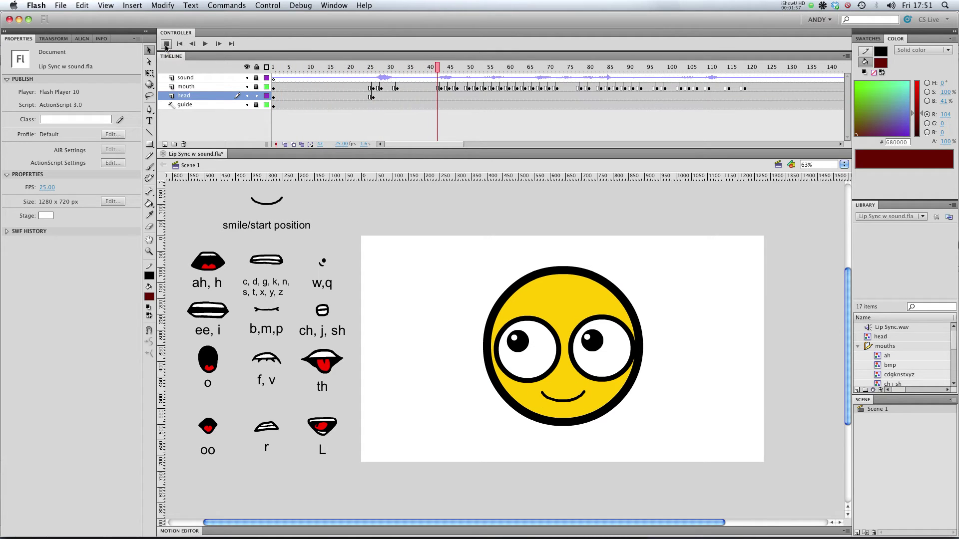
pyautogui.click(166, 45)
pyautogui.click(397, 97)
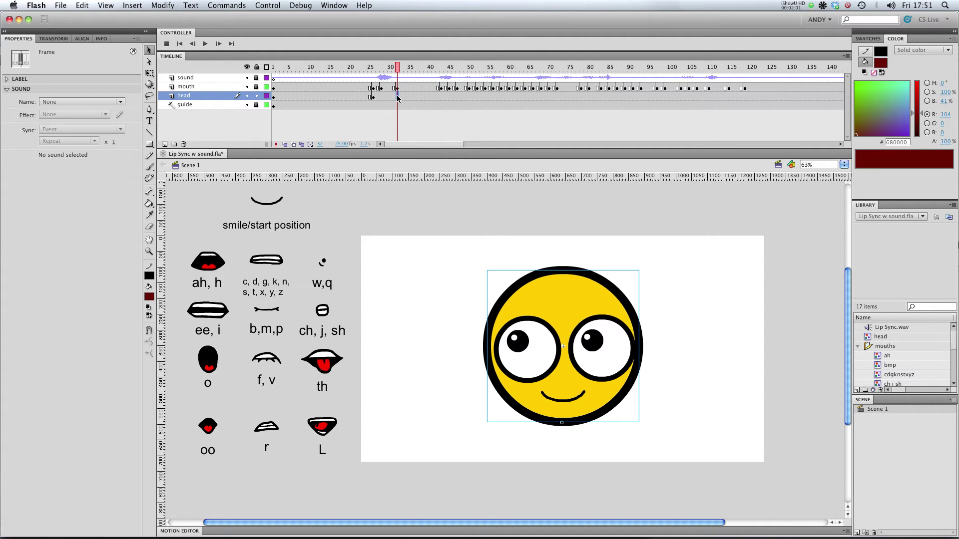
pyautogui.rightClick(397, 97)
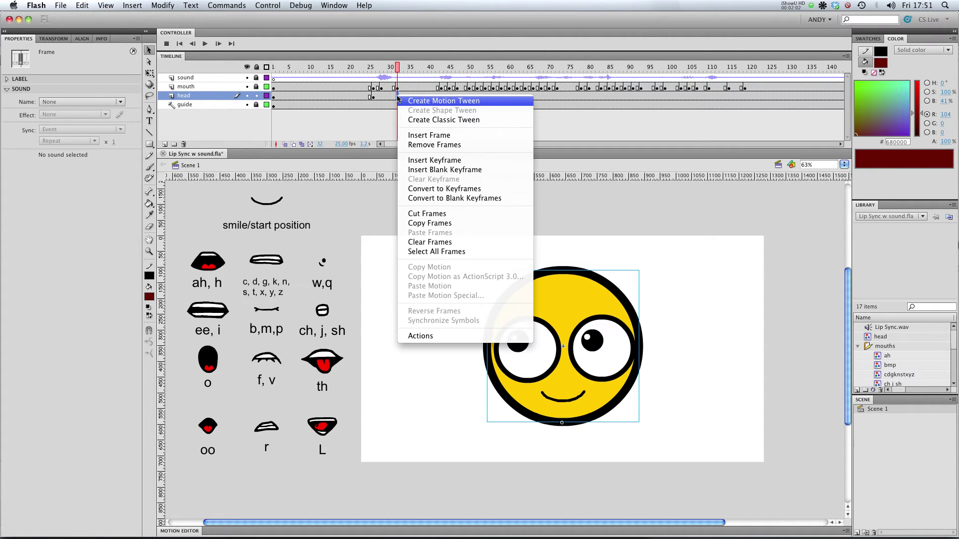
pyautogui.click(425, 162)
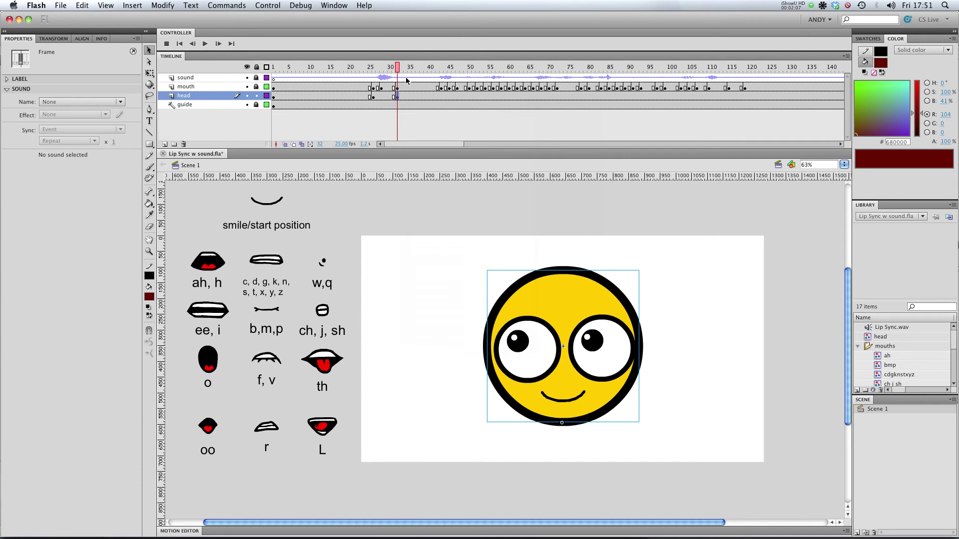
pyautogui.click(583, 300)
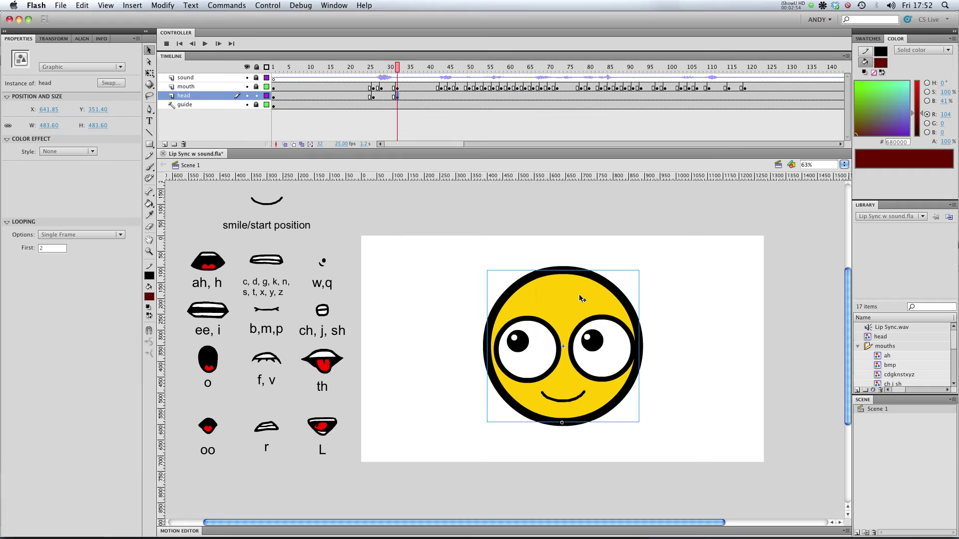
pyautogui.click(52, 248)
pyautogui.write('1')
pyautogui.press('Return')
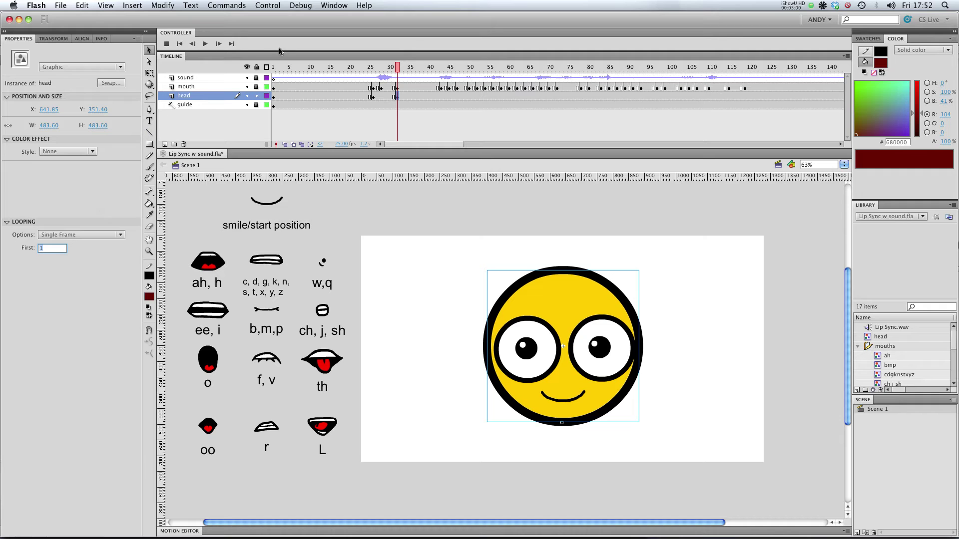
pyautogui.click(179, 44)
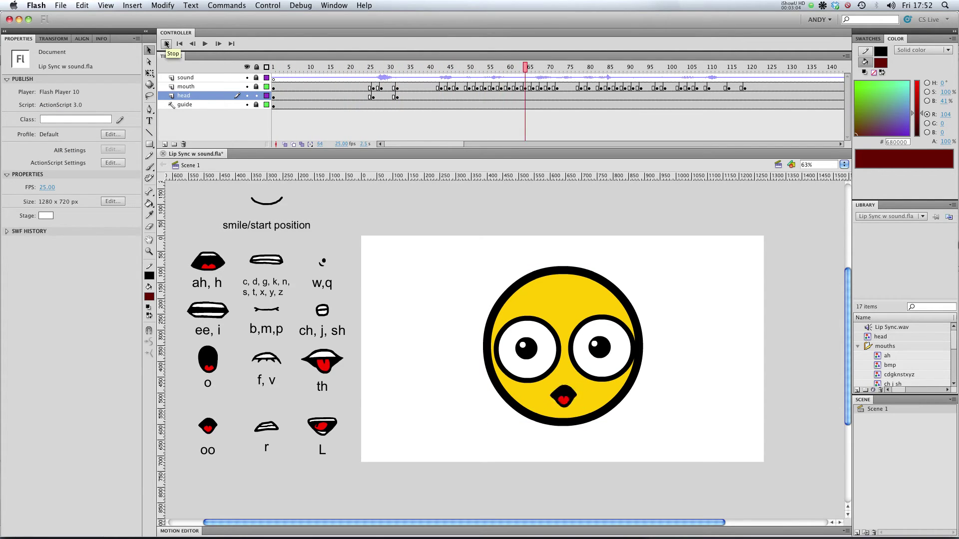
pyautogui.click(167, 44)
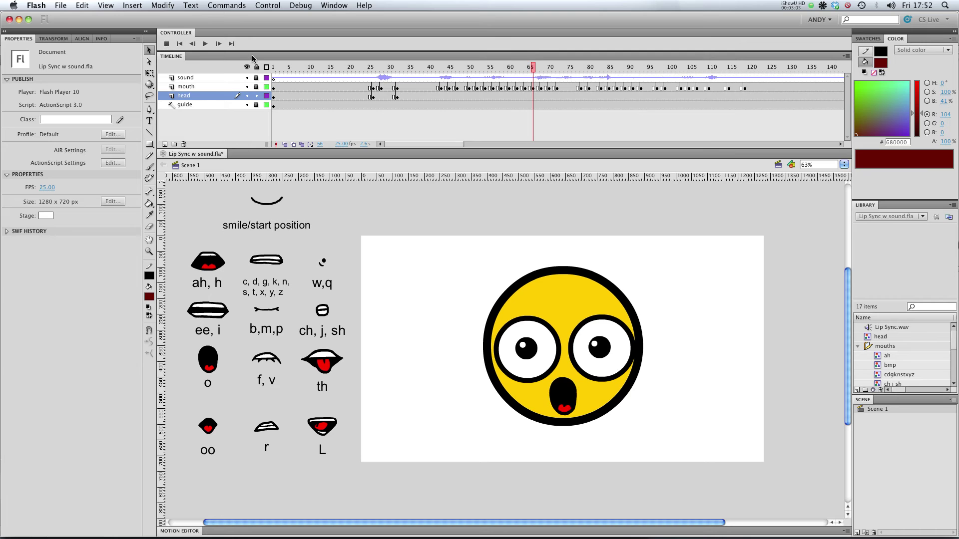
# - Add a keyframe at frame 43 on the head layer showing head frame 6, eyes closed
pyautogui.click(439, 93)
pyautogui.rightClick(439, 94)
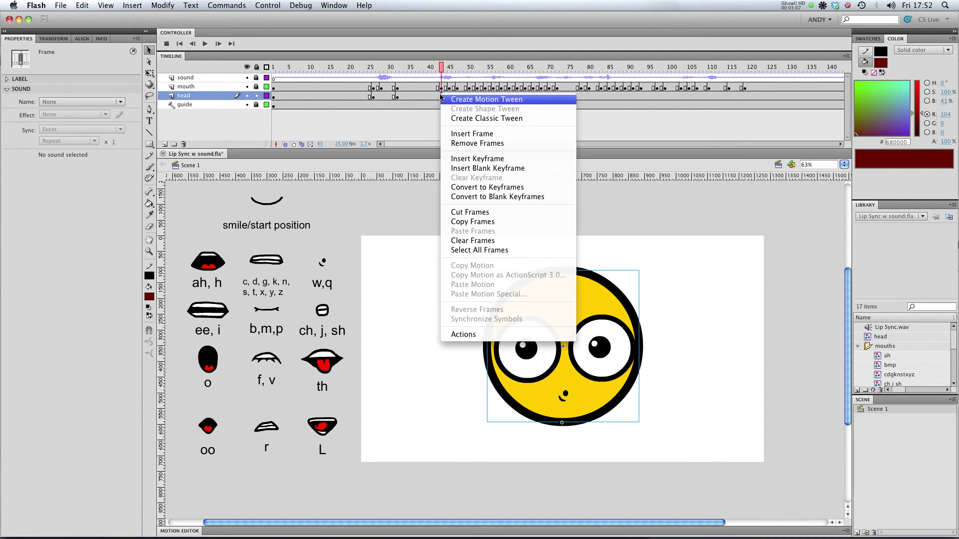
pyautogui.click(494, 159)
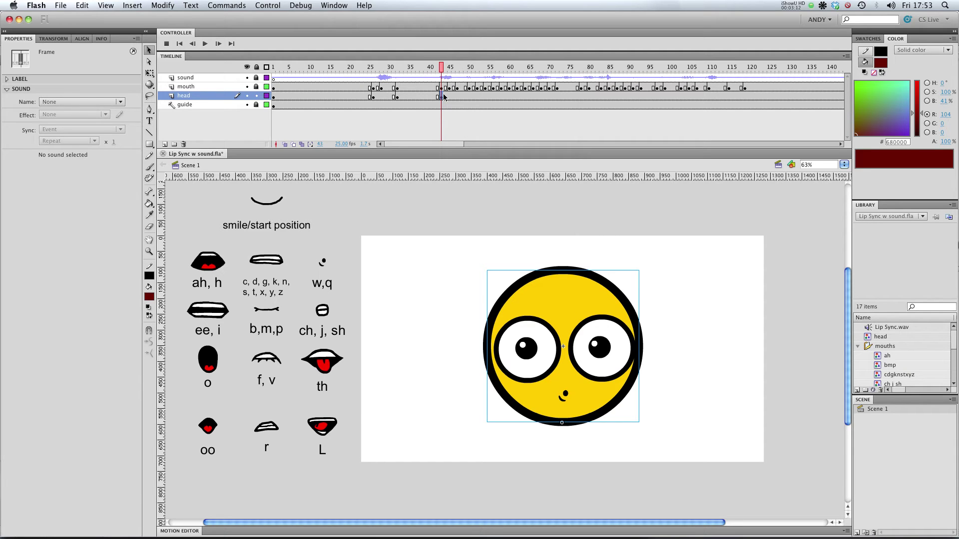
pyautogui.rightClick(561, 295)
pyautogui.click(450, 285)
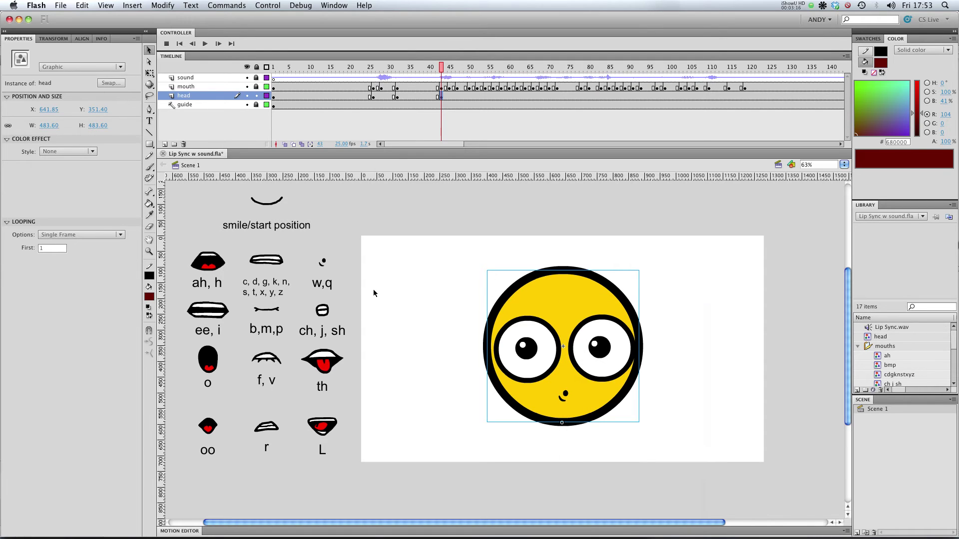
pyautogui.click(53, 249)
pyautogui.write('6')
pyautogui.press('Return')
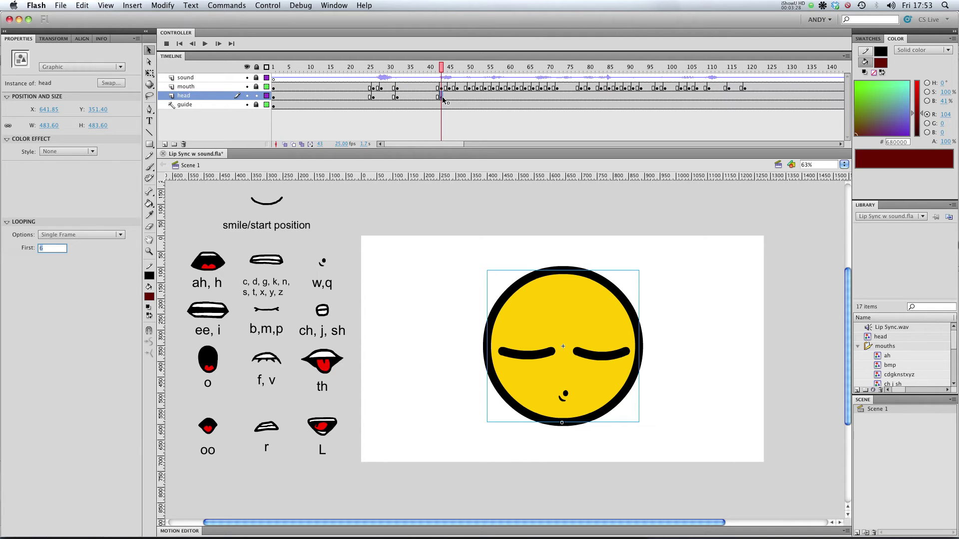
# - Add a keyframe at frame 45 showing head frame 1 so the eyes reopen
pyautogui.click(448, 98)
pyautogui.click(449, 96)
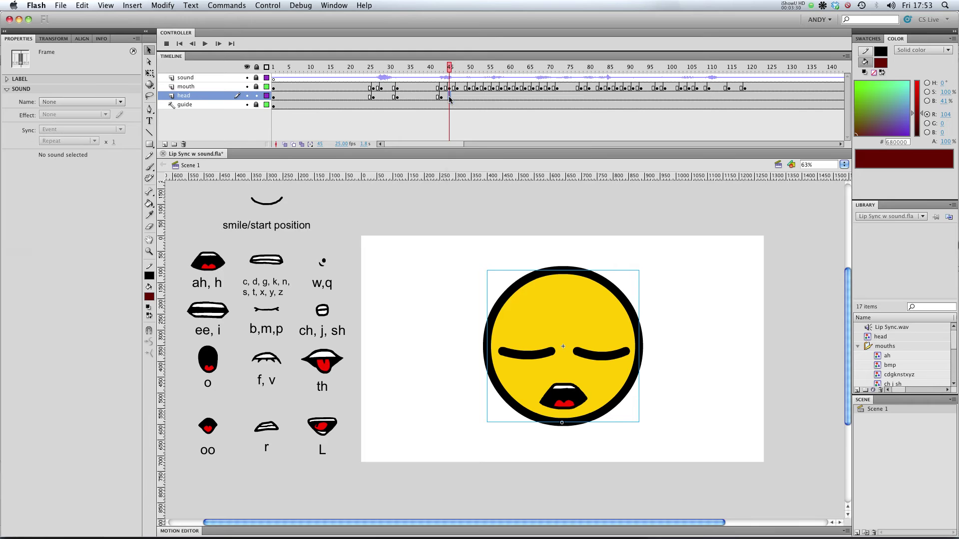
pyautogui.rightClick(450, 96)
pyautogui.click(509, 160)
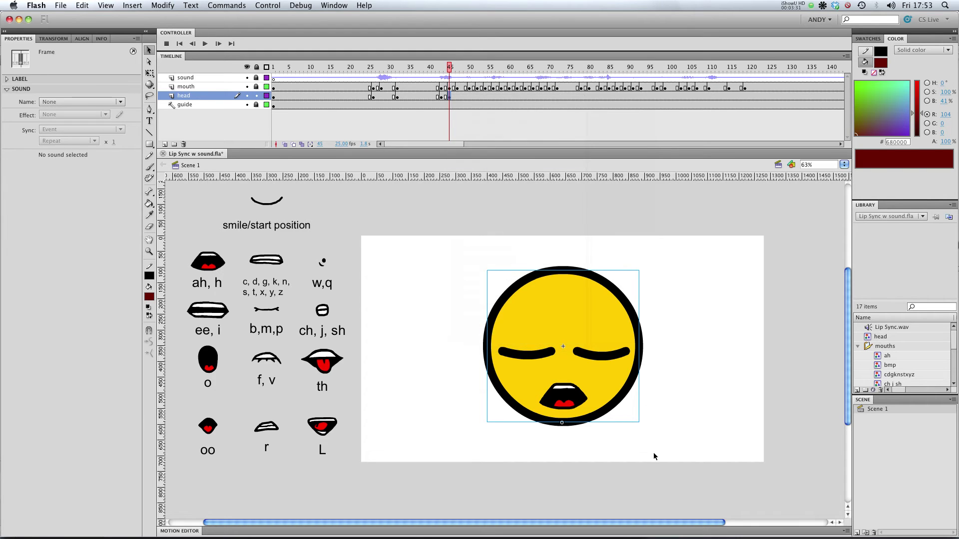
pyautogui.click(619, 373)
pyautogui.click(44, 249)
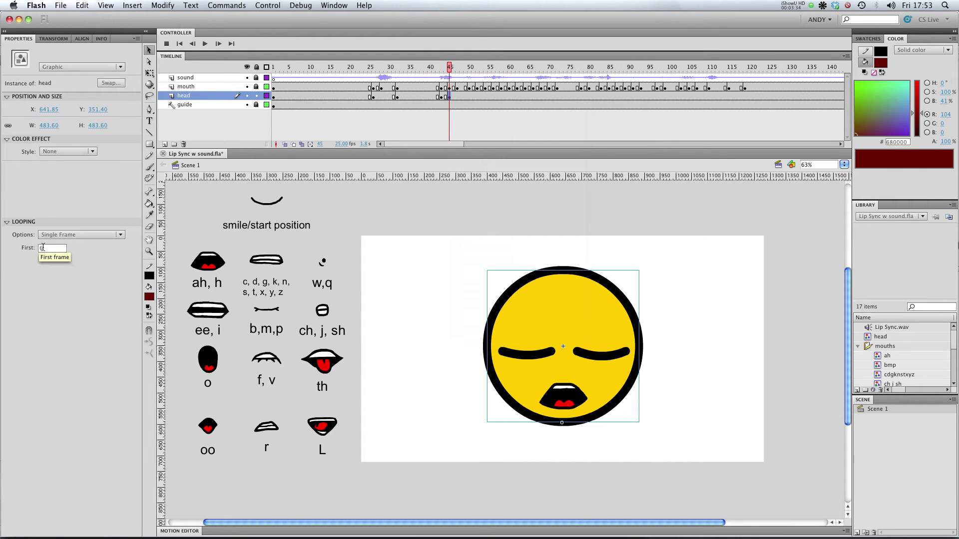
pyautogui.write('1')
pyautogui.press('Return')
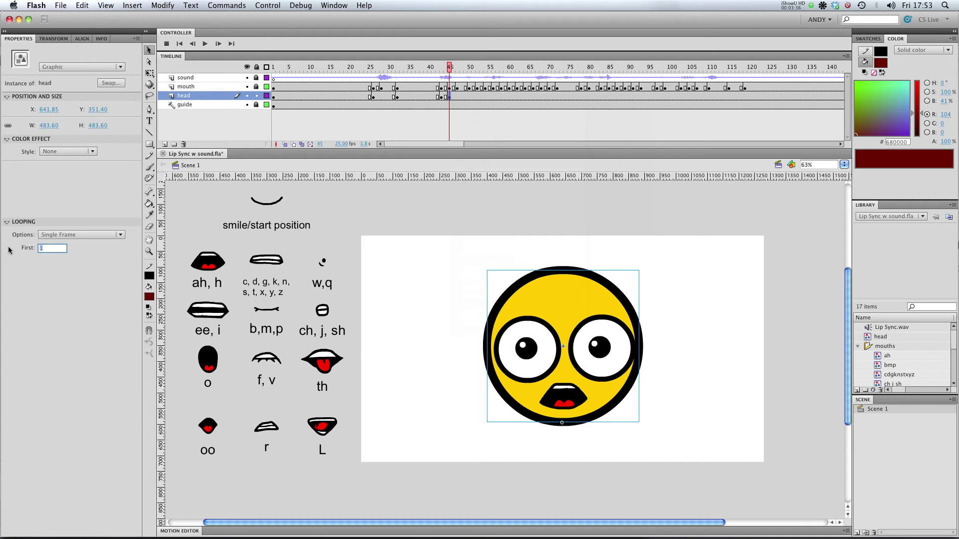
pyautogui.click(293, 67)
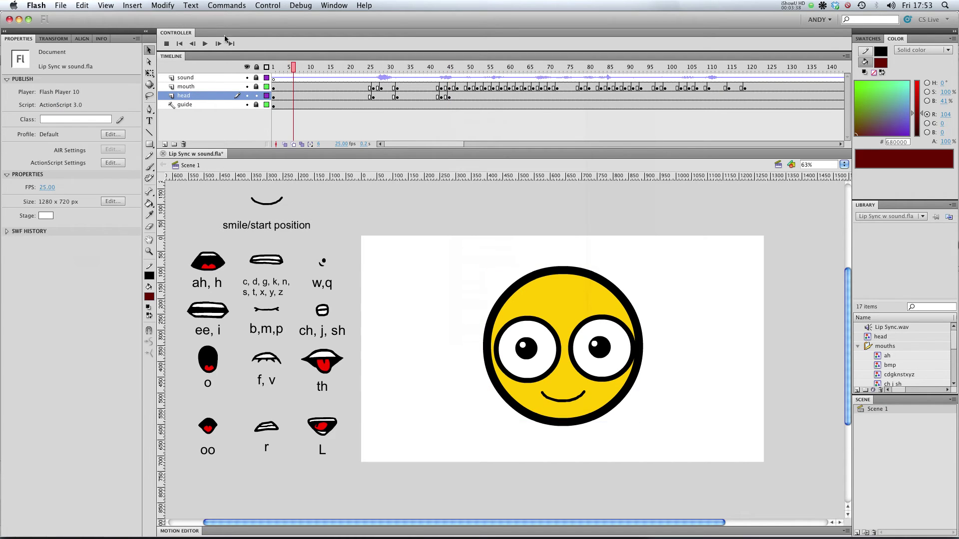
pyautogui.click(205, 43)
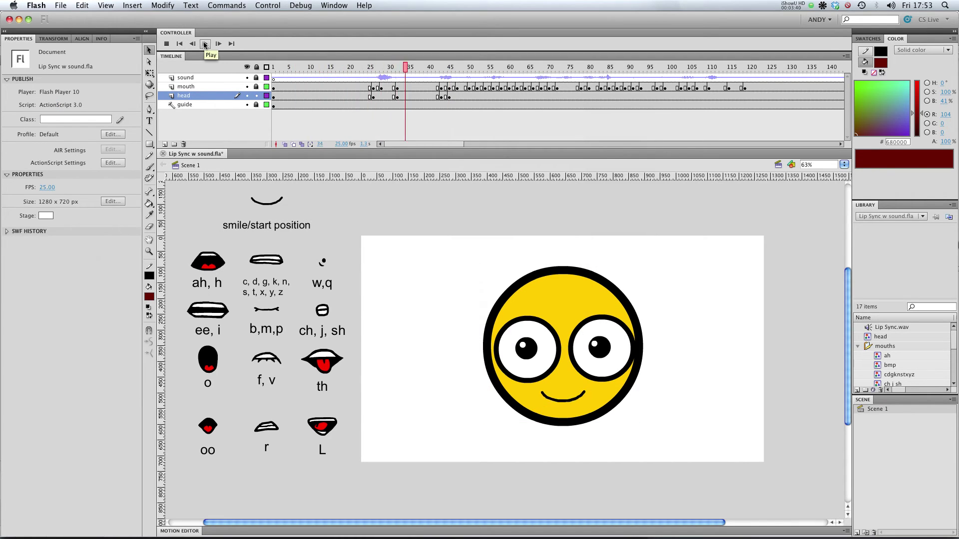
pyautogui.click(167, 44)
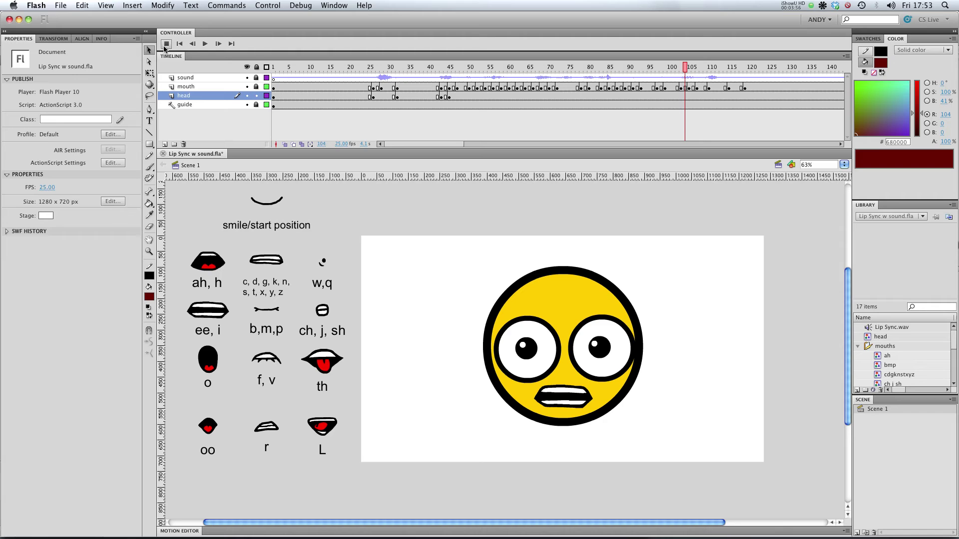
# - Add a keyframe at frame 58 on the head layer showing head frame 3 for an upward glance
pyautogui.click(501, 97)
pyautogui.rightClick(501, 97)
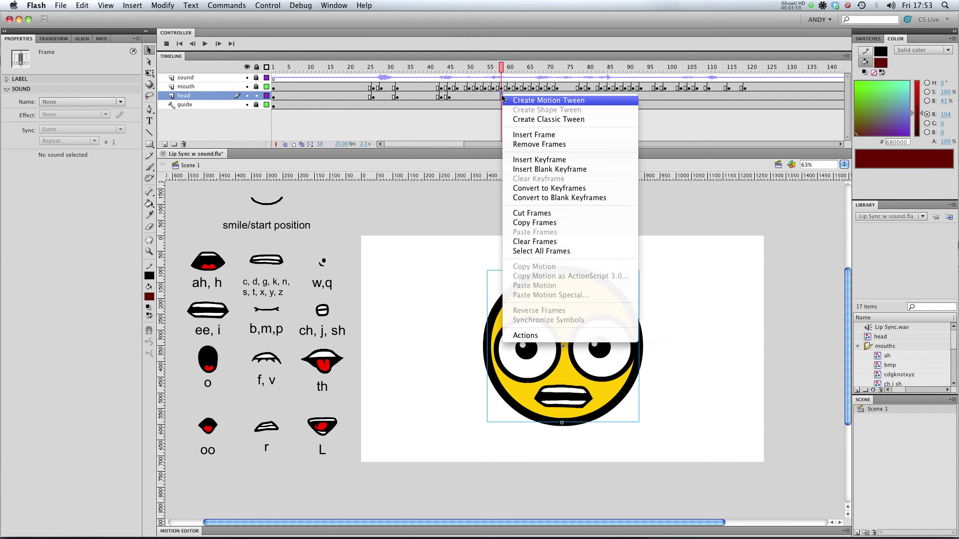
pyautogui.click(540, 160)
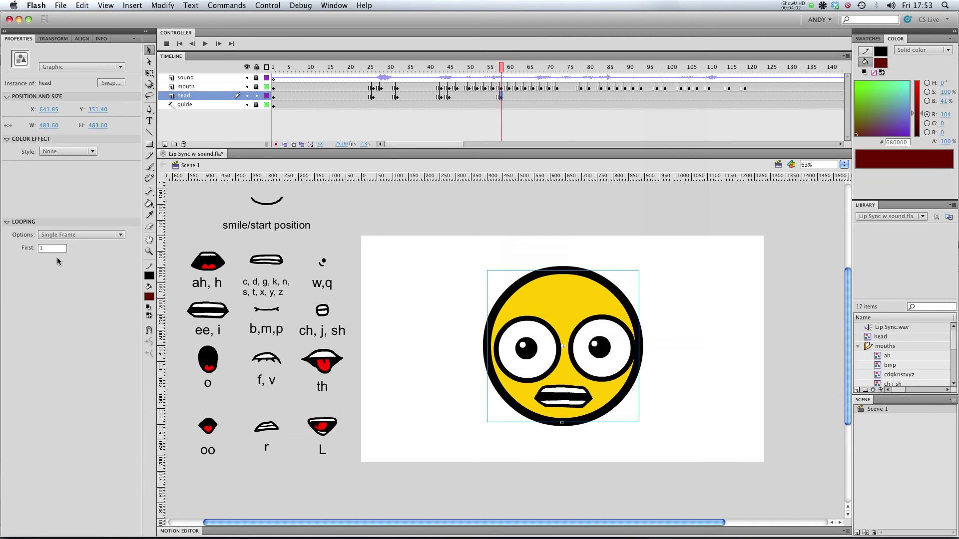
pyautogui.click(53, 248)
pyautogui.write('3')
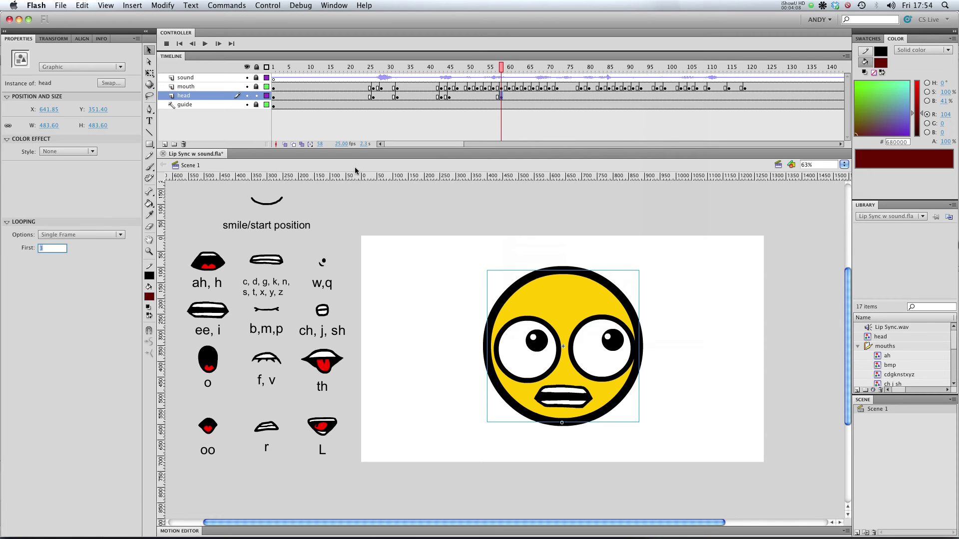
# - Add a keyframe at frame 62 returning the head to its straight-ahead eye pose
pyautogui.click(510, 97)
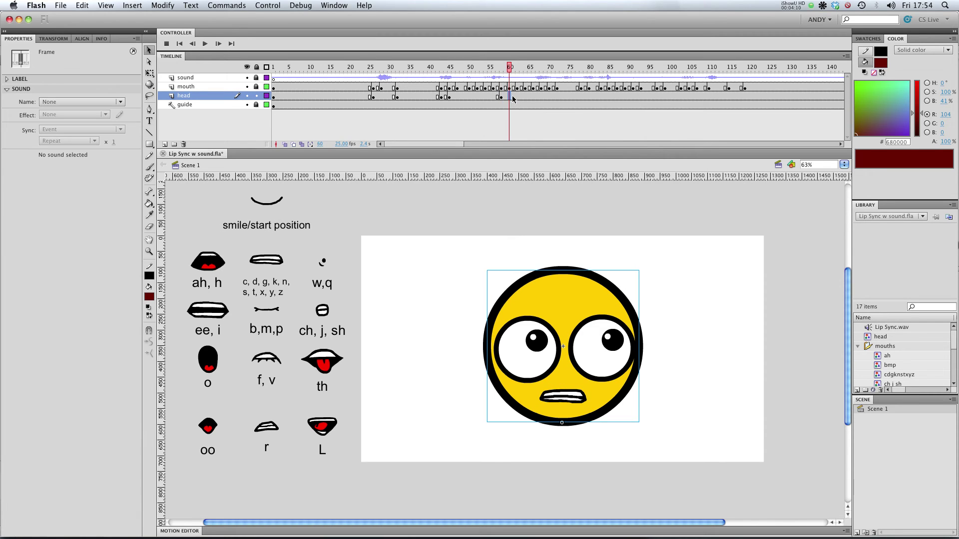
pyautogui.click(508, 97)
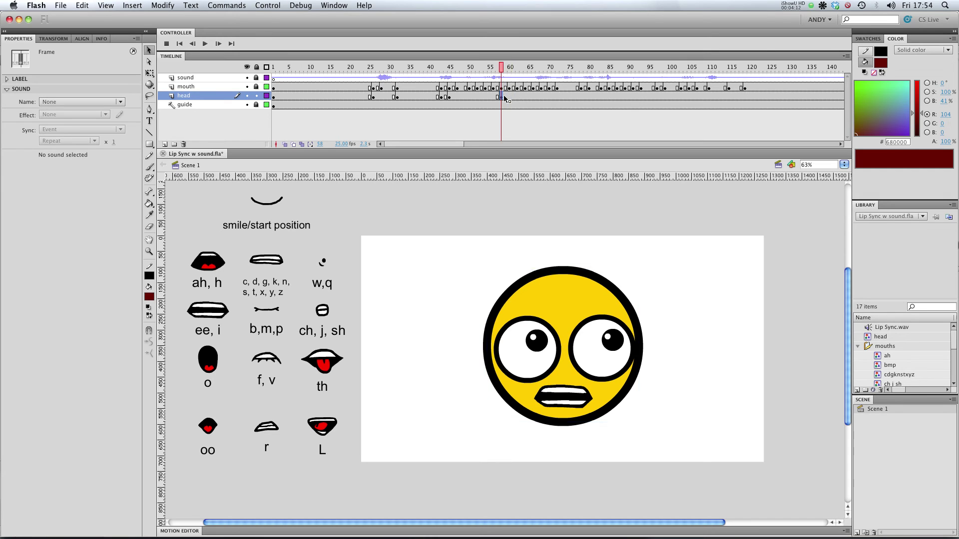
pyautogui.click(510, 98)
pyautogui.click(514, 97)
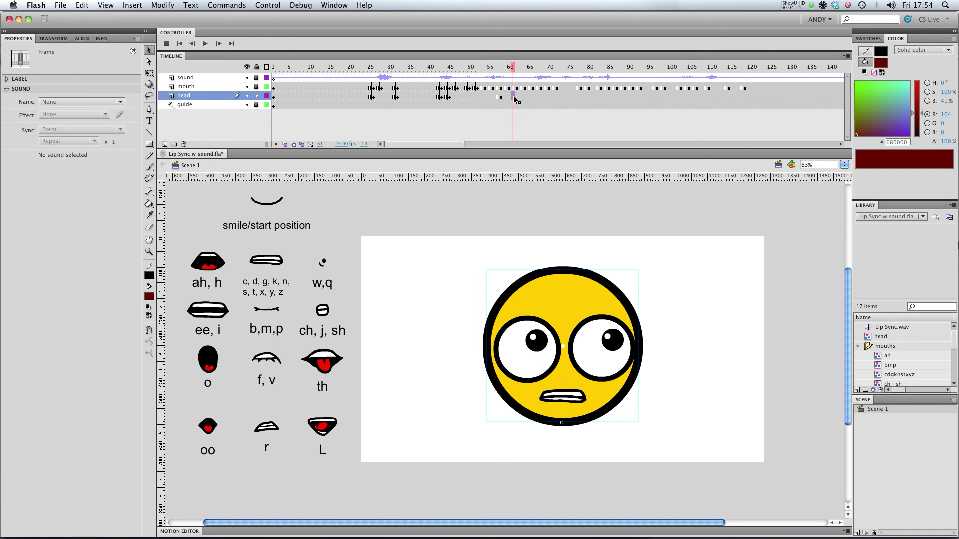
pyautogui.click(517, 100)
pyautogui.doubleClick(518, 101)
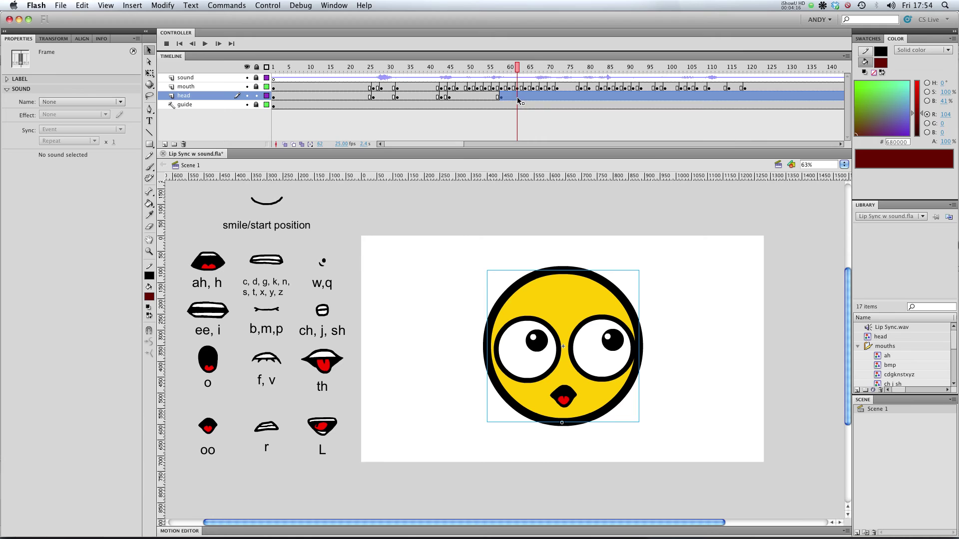
pyautogui.click(518, 99)
pyautogui.rightClick(517, 97)
pyautogui.click(531, 166)
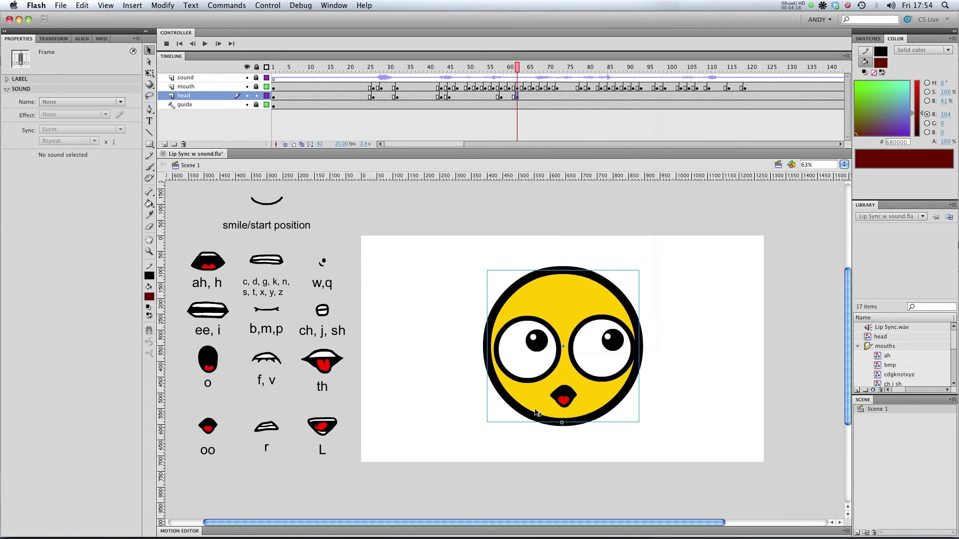
pyautogui.click(59, 250)
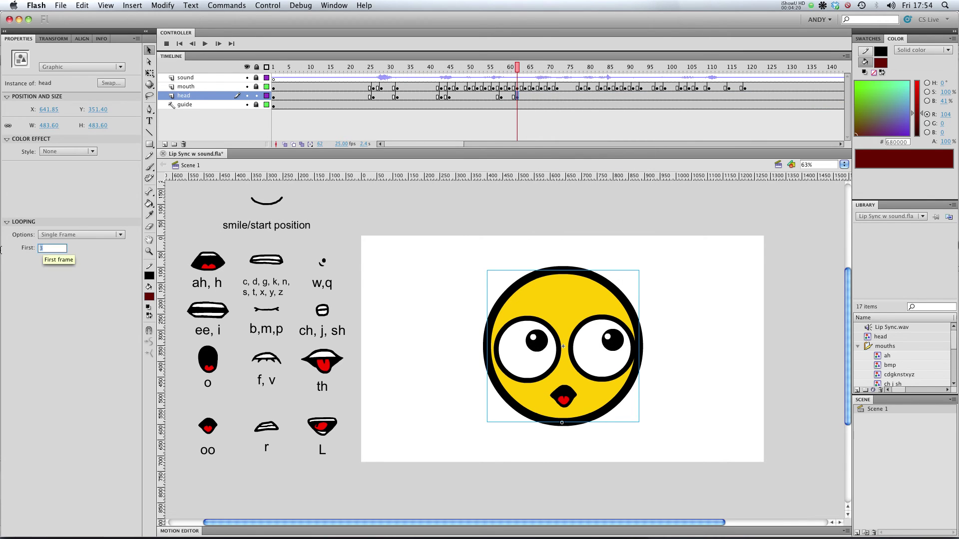
pyautogui.write('2')
pyautogui.press('Return')
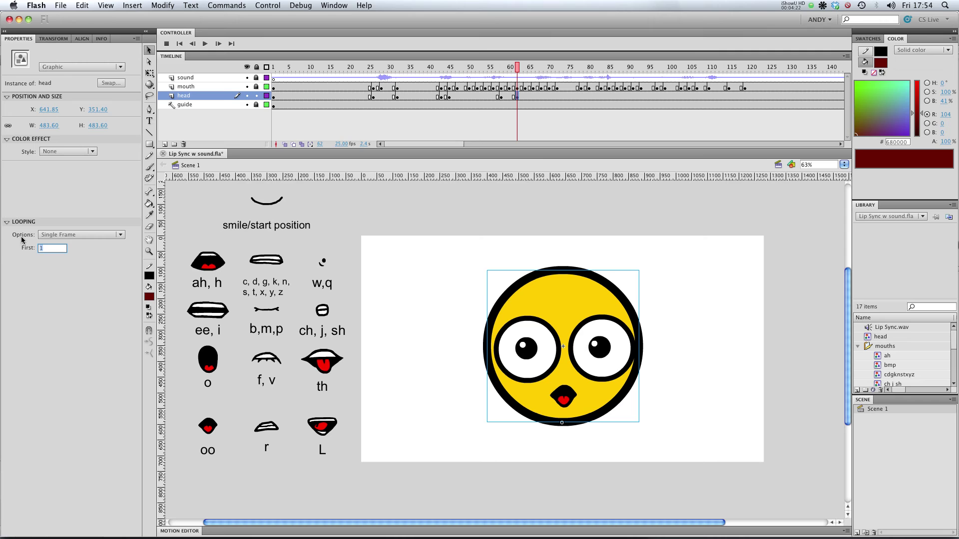
pyautogui.click(179, 42)
pyautogui.click(204, 43)
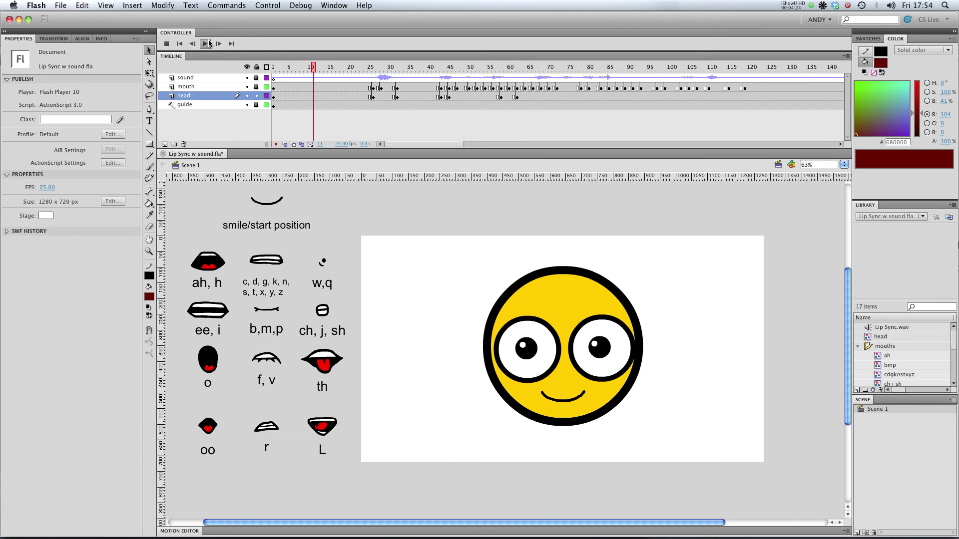
pyautogui.click(207, 42)
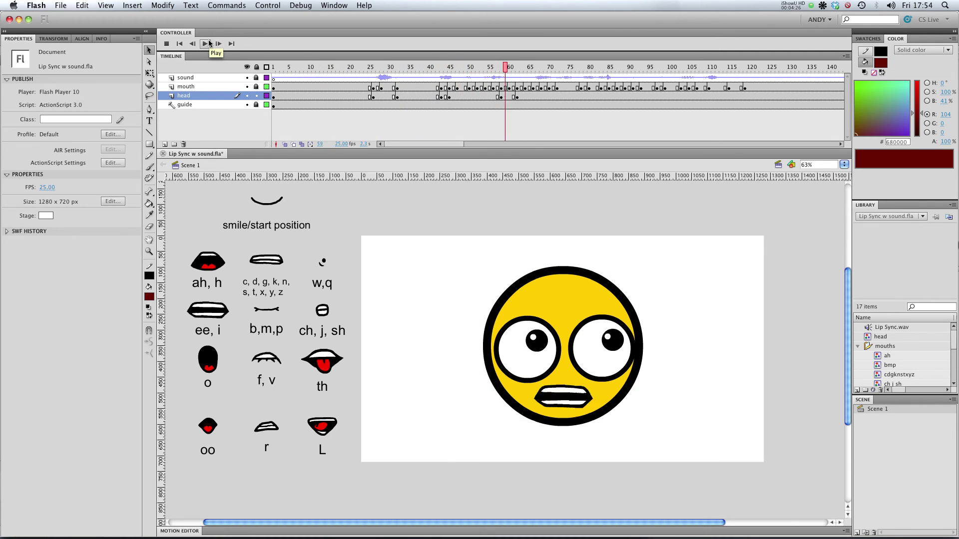